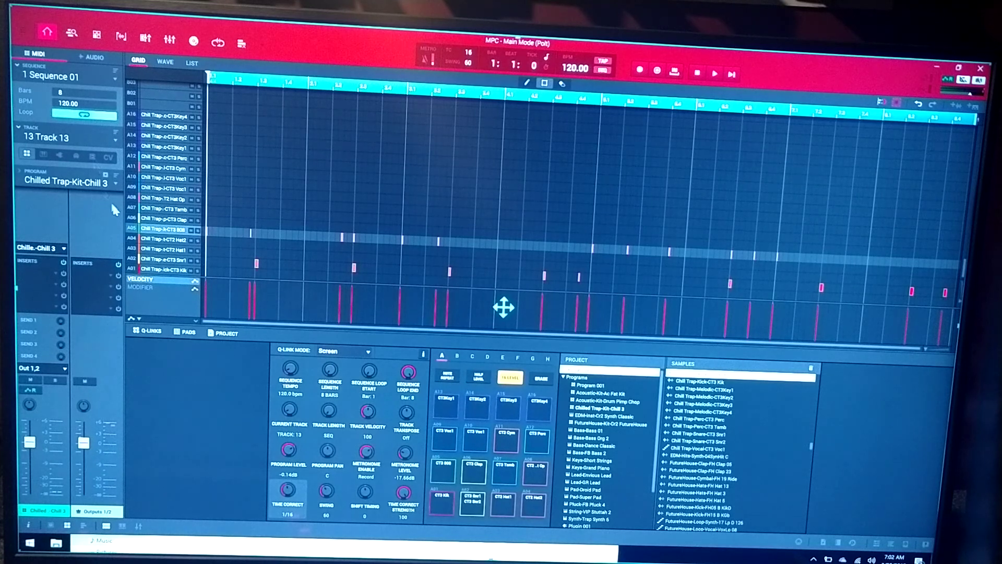
Step: Make track 13 a plugin track and expand the VST folder in its plugin browser
{"action": "left_click", "coordinate": [60, 155]}
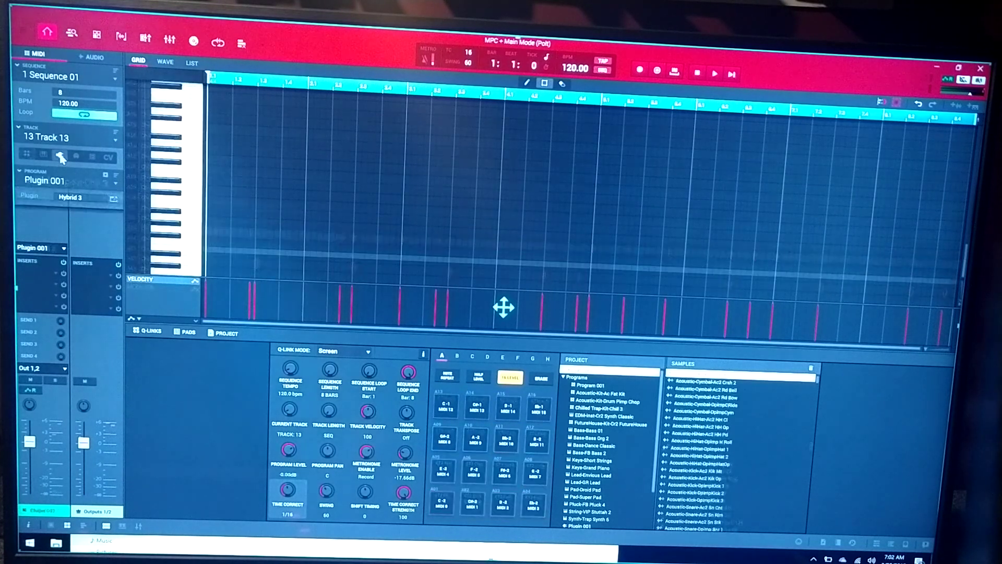
{"action": "left_click", "coordinate": [105, 200]}
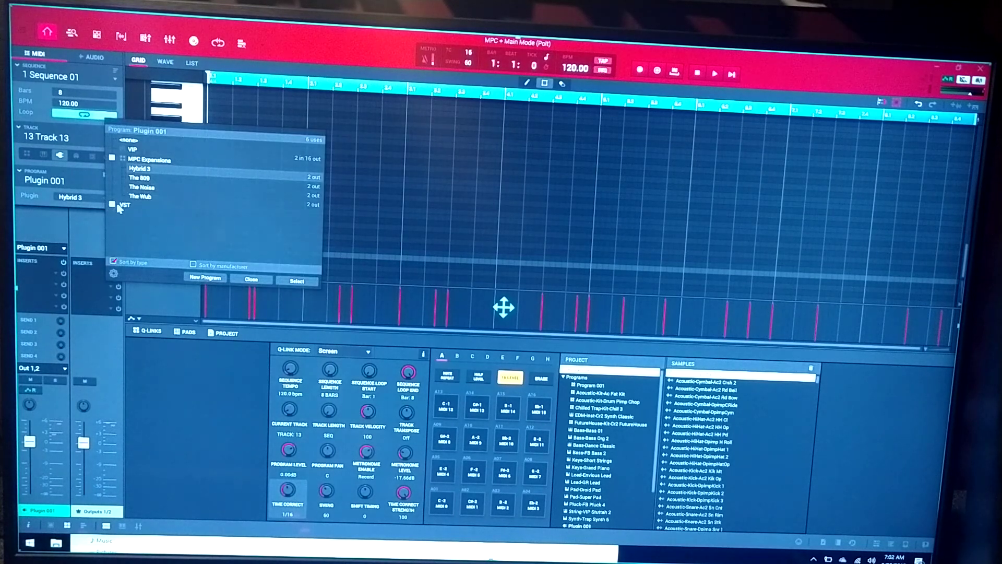
{"action": "left_click", "coordinate": [114, 206]}
{"action": "scroll", "coordinate": [138, 230], "scroll_direction": "down", "scroll_amount": 3}
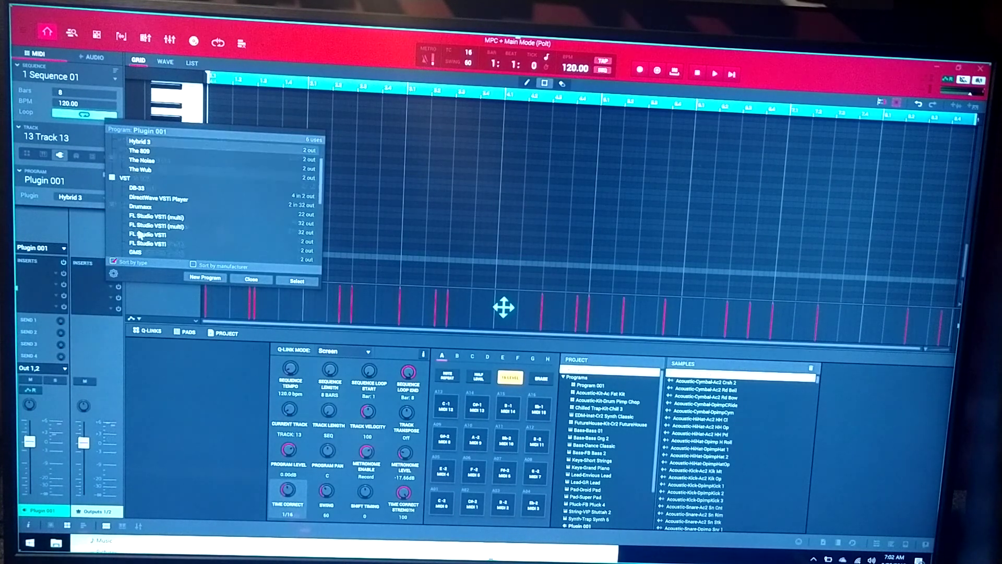
{"action": "scroll", "coordinate": [140, 234], "scroll_direction": "down", "scroll_amount": 5}
{"action": "scroll", "coordinate": [140, 233], "scroll_direction": "down", "scroll_amount": 3}
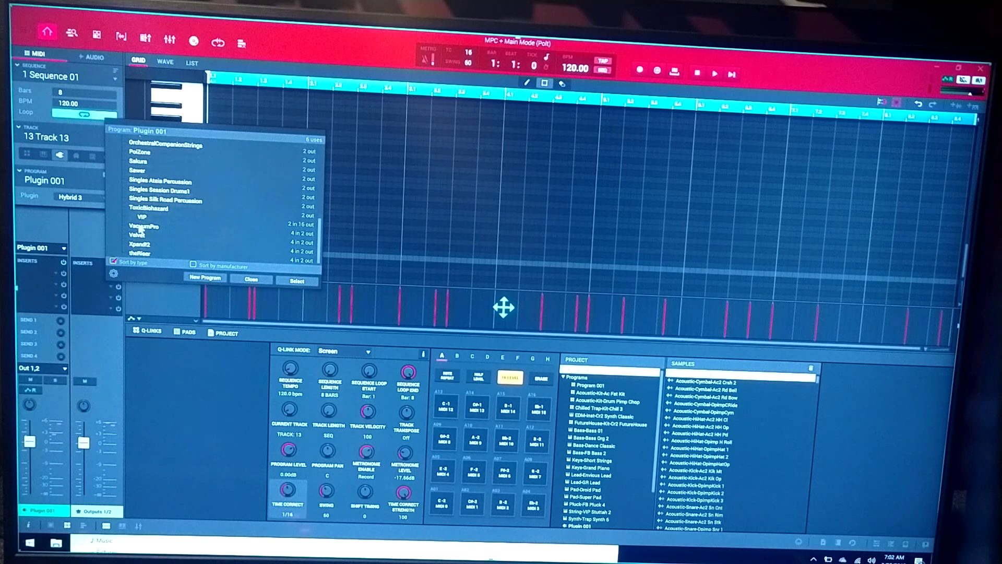
{"action": "scroll", "coordinate": [142, 228], "scroll_direction": "up", "scroll_amount": 2}
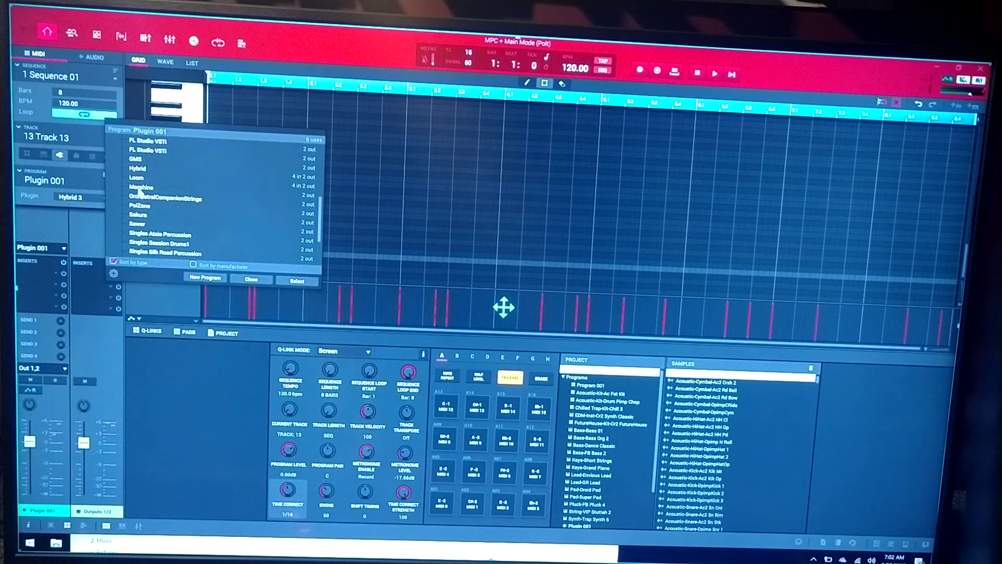
{"action": "scroll", "coordinate": [141, 186], "scroll_direction": "up", "scroll_amount": 2}
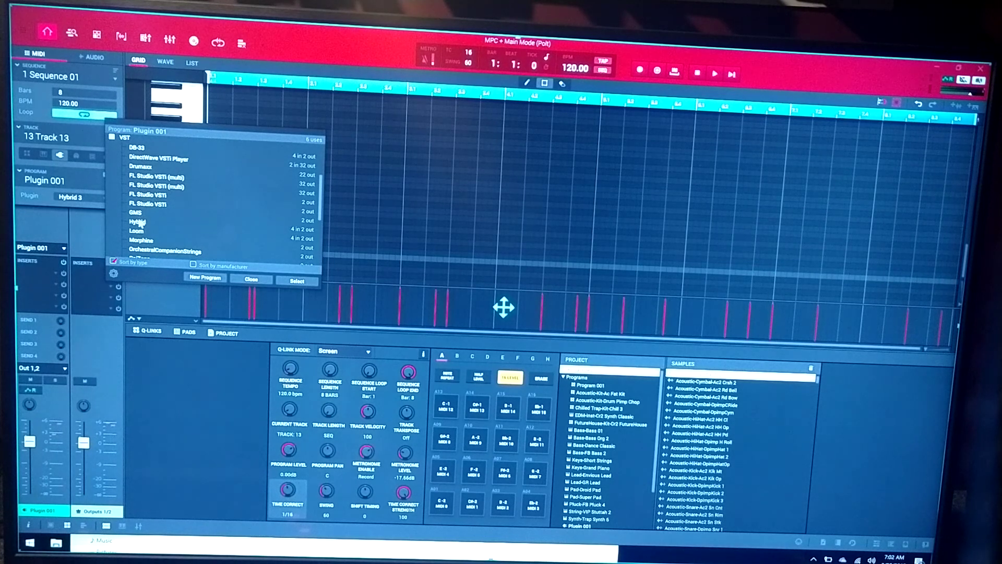
{"action": "scroll", "coordinate": [139, 223], "scroll_direction": "down", "scroll_amount": 2}
{"action": "scroll", "coordinate": [140, 222], "scroll_direction": "down", "scroll_amount": 1}
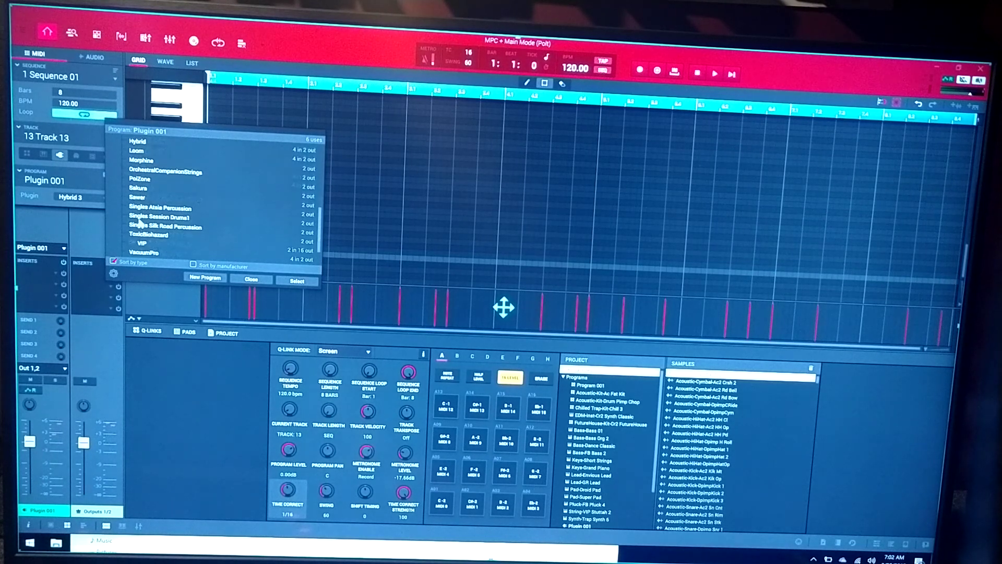
{"action": "scroll", "coordinate": [139, 222], "scroll_direction": "down", "scroll_amount": 1}
{"action": "scroll", "coordinate": [139, 213], "scroll_direction": "up", "scroll_amount": 1}
{"action": "scroll", "coordinate": [140, 212], "scroll_direction": "up", "scroll_amount": 1}
{"action": "scroll", "coordinate": [141, 207], "scroll_direction": "up", "scroll_amount": 1}
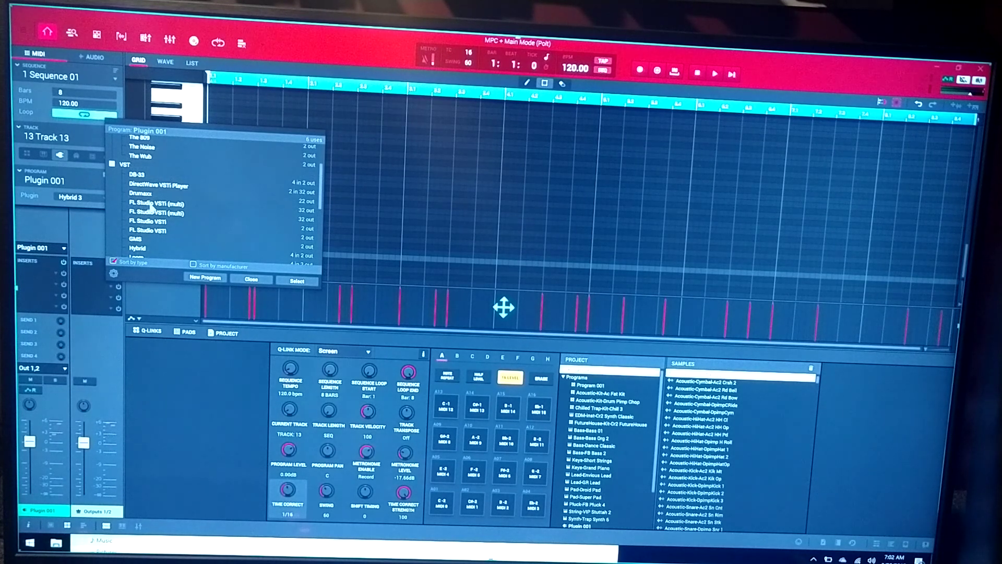
{"action": "scroll", "coordinate": [153, 204], "scroll_direction": "down", "scroll_amount": 1}
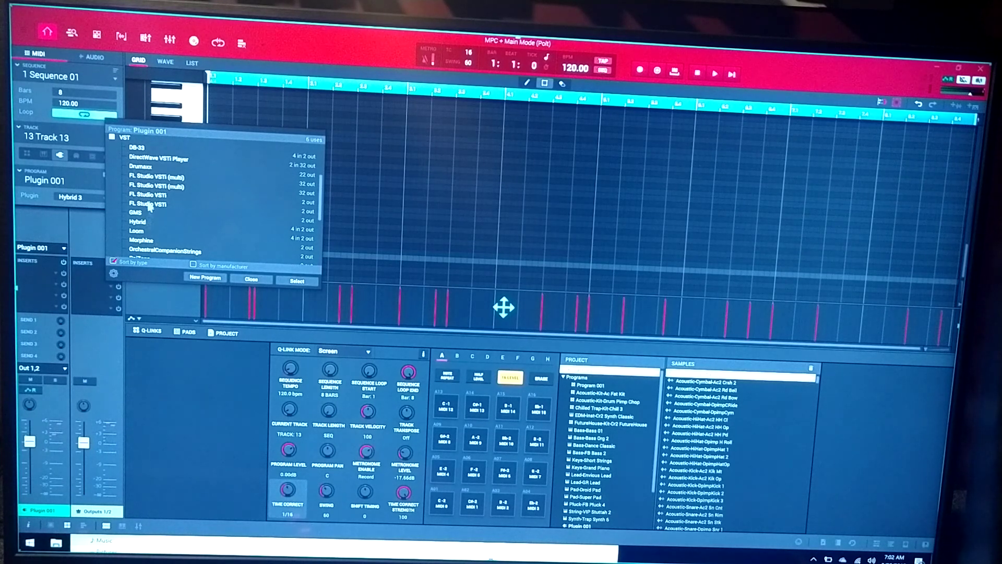
{"action": "scroll", "coordinate": [149, 205], "scroll_direction": "up", "scroll_amount": 1}
Step: Load Hybrid onto track 13 as new program Plugin 002, briefly opening its window
{"action": "double_click", "coordinate": [149, 224]}
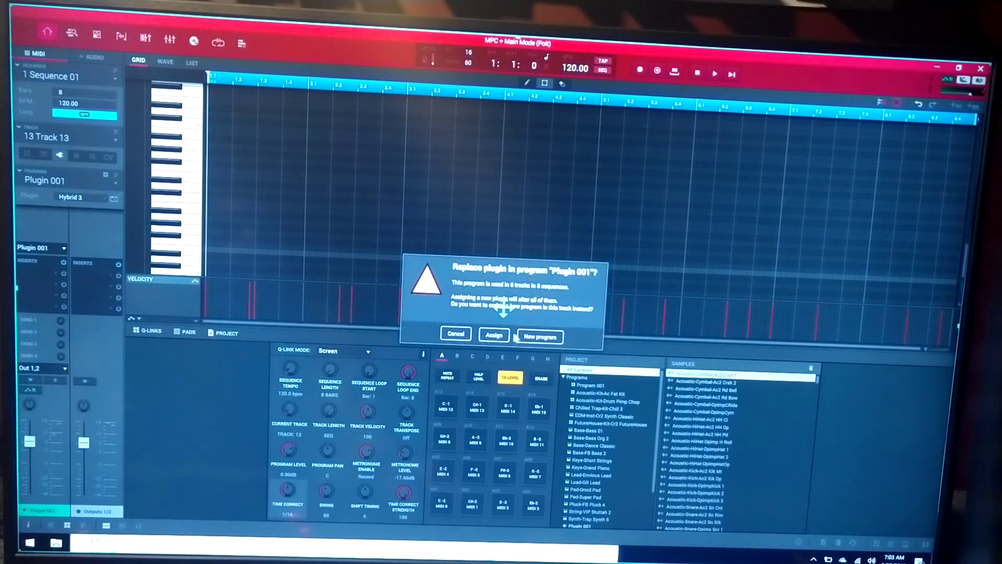
{"action": "left_click", "coordinate": [533, 338]}
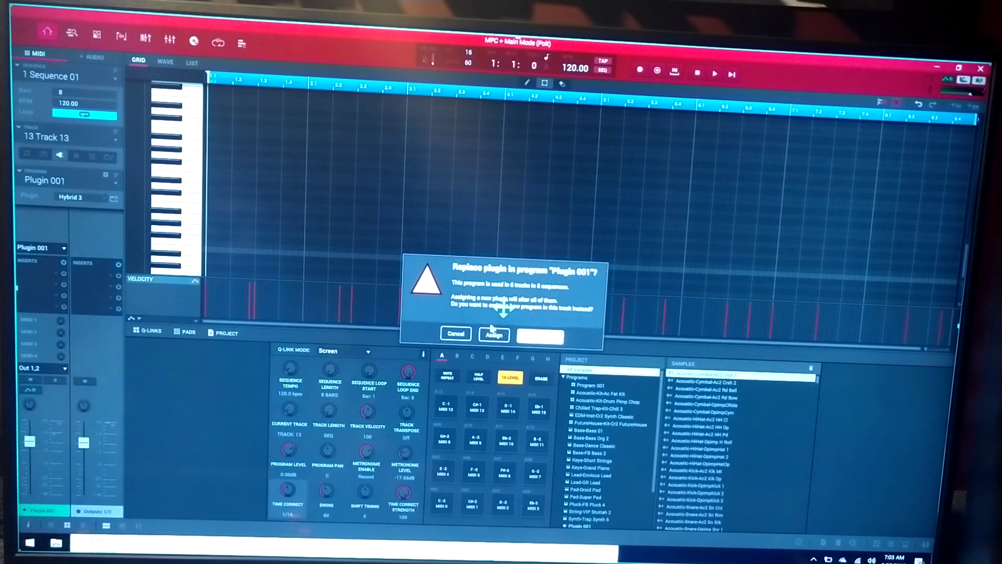
{"action": "left_click", "coordinate": [539, 336]}
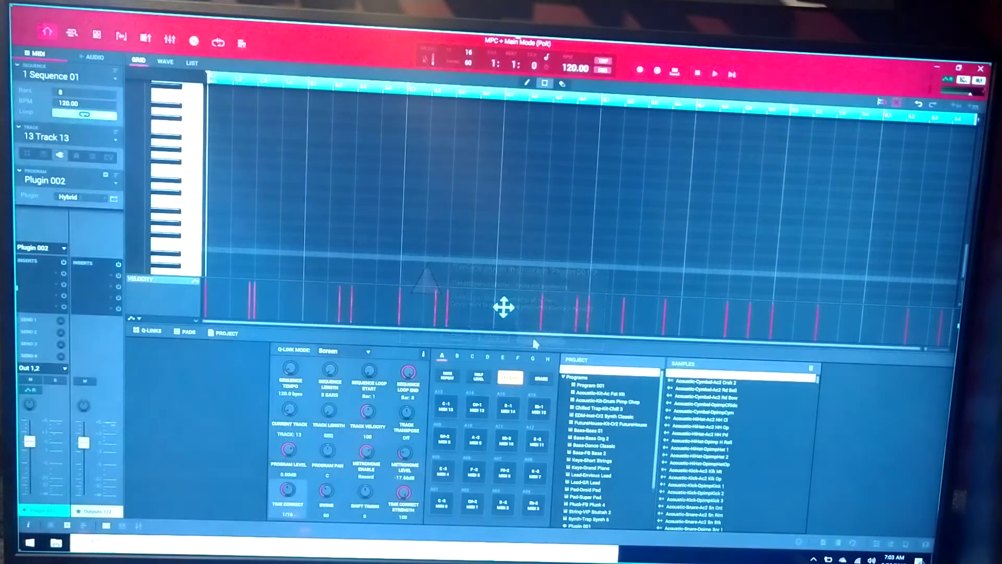
{"action": "left_click", "coordinate": [115, 199]}
{"action": "left_click", "coordinate": [114, 199]}
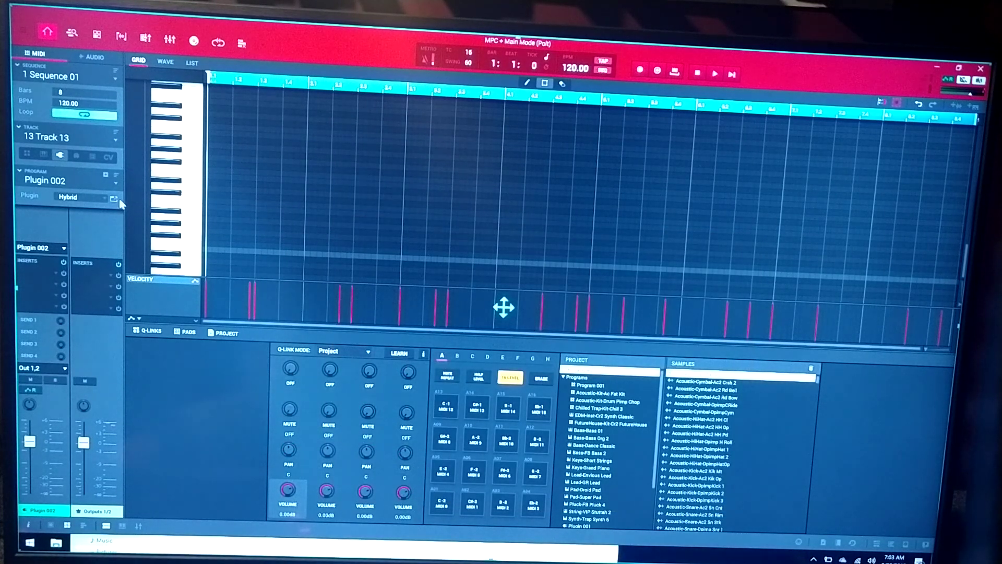
Step: Show Hybrid's controls in Program Edit, then open Preferences from the Edit menu
{"action": "left_click", "coordinate": [119, 202]}
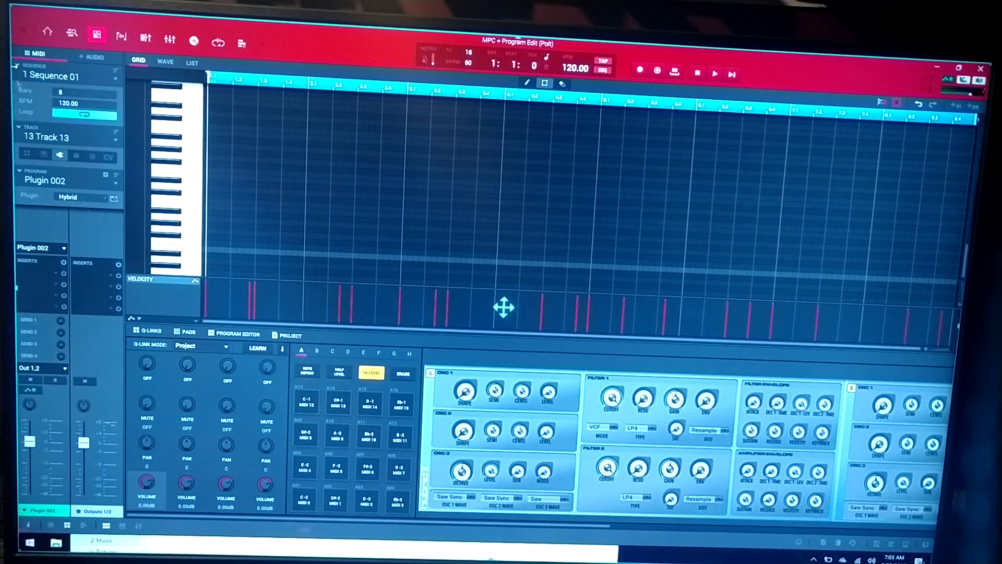
{"action": "left_click", "coordinate": [29, 31]}
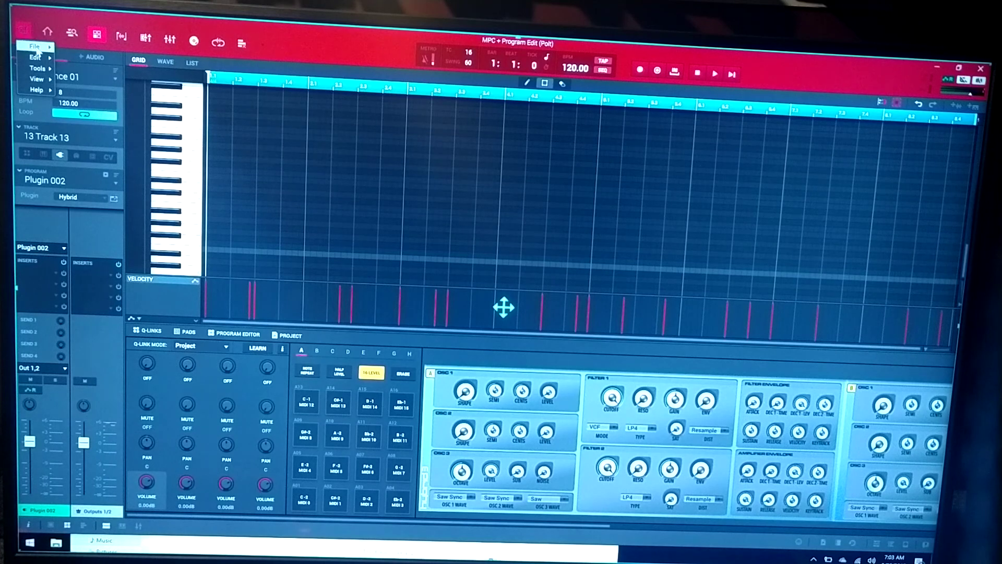
{"action": "left_click", "coordinate": [37, 47]}
{"action": "left_click", "coordinate": [23, 31]}
{"action": "mouse_move", "coordinate": [35, 57]}
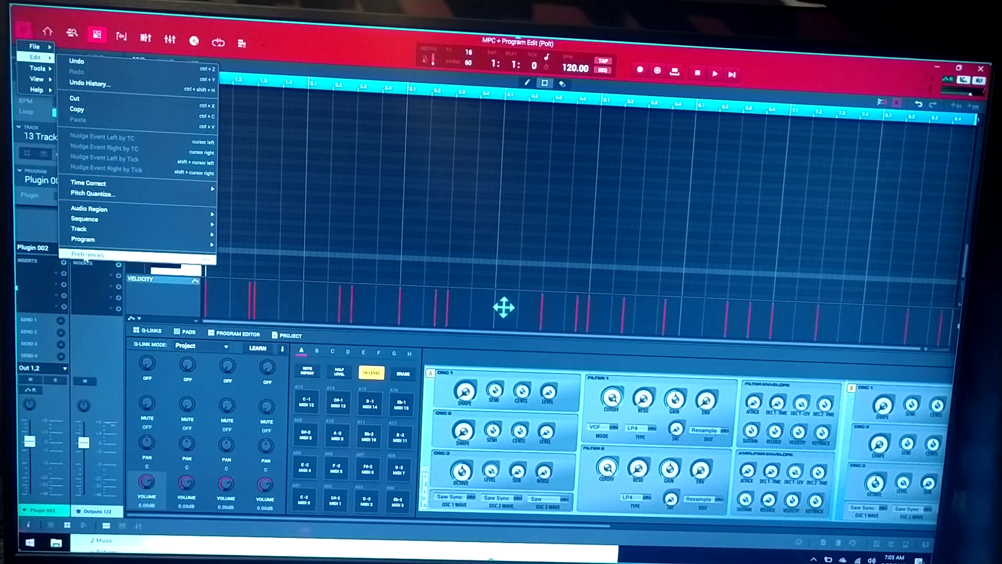
{"action": "left_click", "coordinate": [86, 255]}
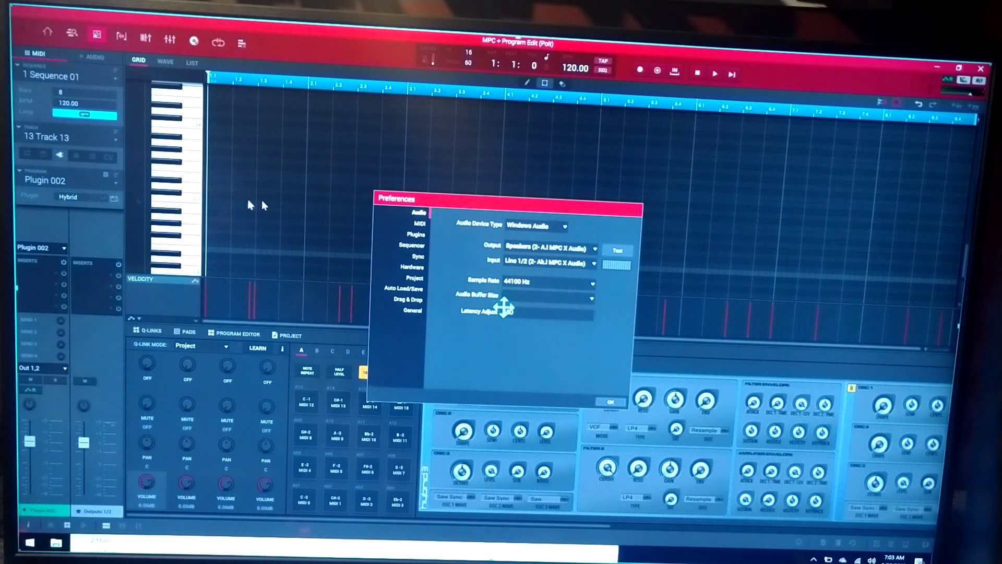
Step: On the Plugins page, change the VST folder paths to C: and F: and scan
{"action": "left_click", "coordinate": [418, 225]}
{"action": "left_click", "coordinate": [415, 236]}
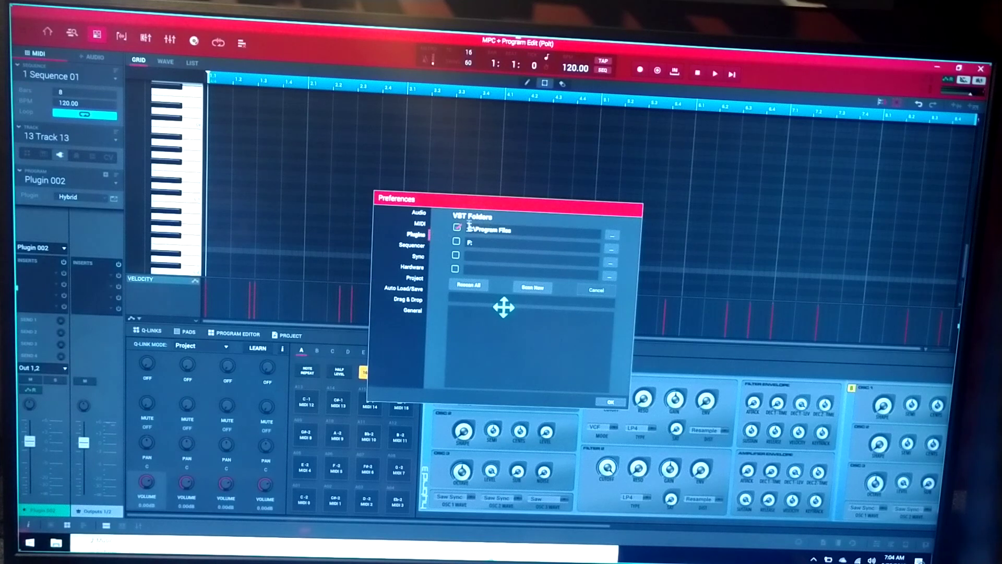
{"action": "left_click", "coordinate": [470, 241]}
{"action": "type", "text": "F:"}
{"action": "left_click_drag", "start_coordinate": [514, 229], "coordinate": [469, 230]}
{"action": "key", "text": "BackSpace"}
{"action": "key", "text": "BackSpace"}
{"action": "type", "text": ":"}
{"action": "left_click", "coordinate": [531, 291]}
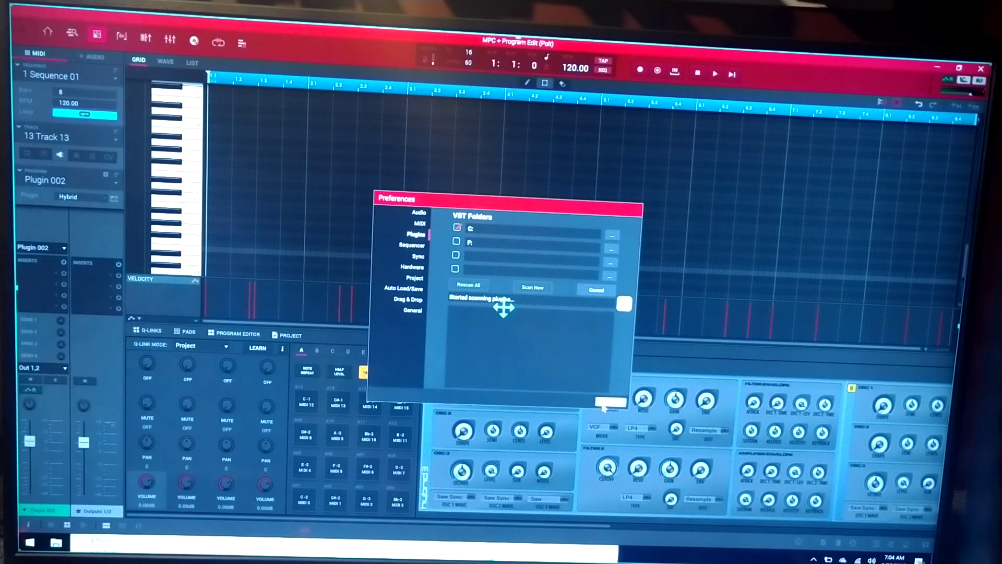
Step: Close Preferences with OK and open the Plugin Manager from the main menu
{"action": "left_click", "coordinate": [607, 403]}
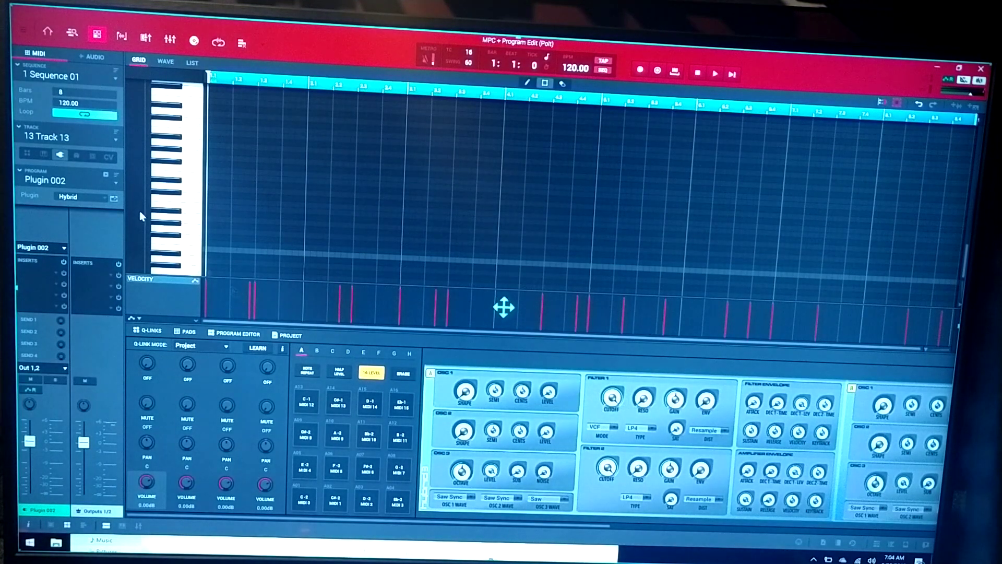
{"action": "left_click", "coordinate": [24, 31]}
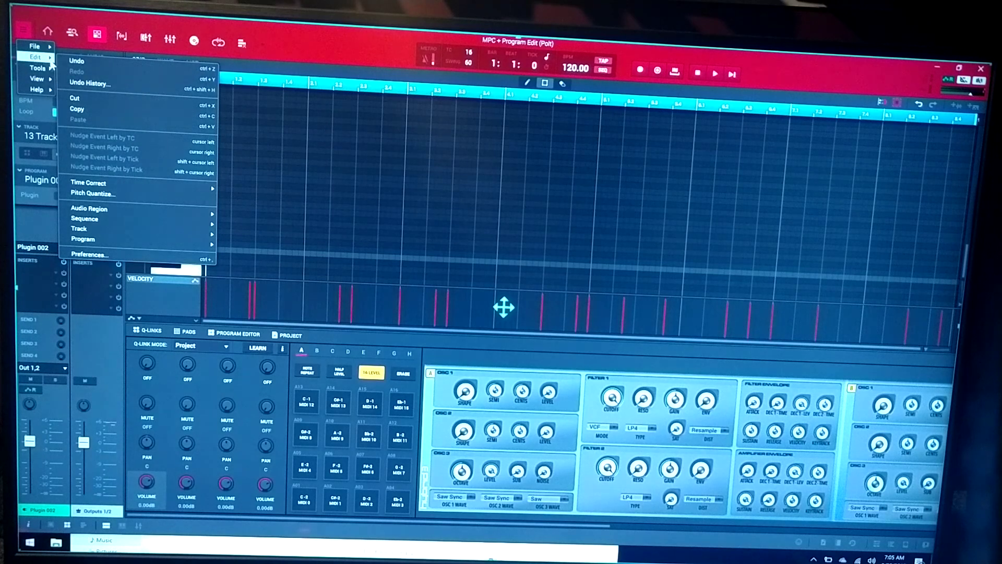
{"action": "mouse_move", "coordinate": [37, 68]}
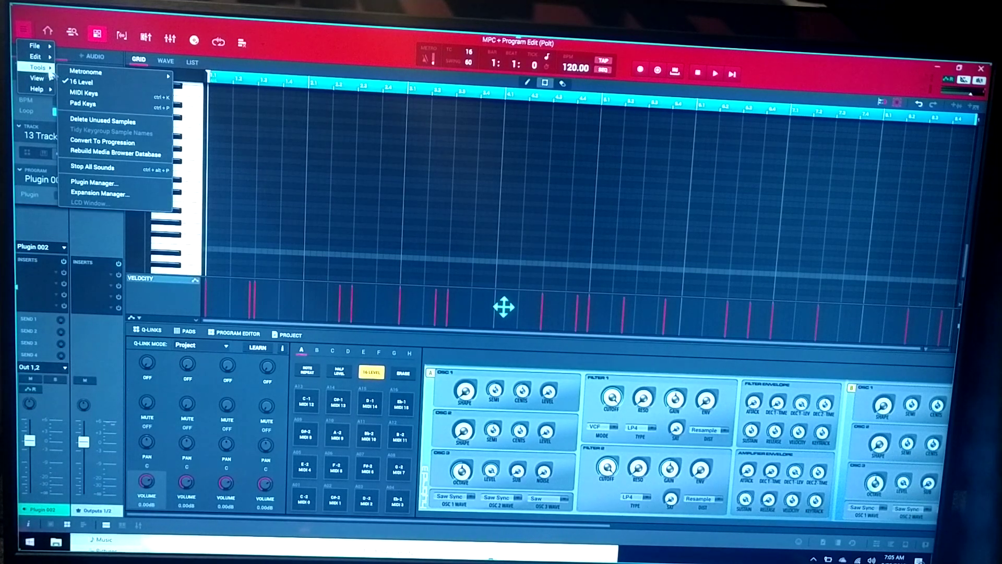
{"action": "left_click", "coordinate": [107, 188]}
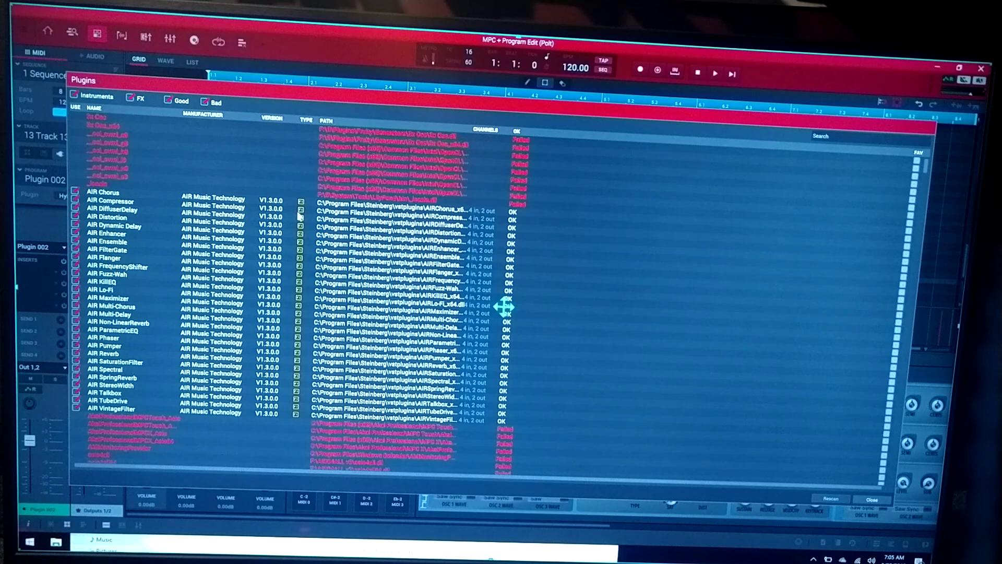
{"action": "scroll", "coordinate": [294, 220], "scroll_direction": "down", "scroll_amount": 1}
{"action": "scroll", "coordinate": [284, 225], "scroll_direction": "down", "scroll_amount": 5}
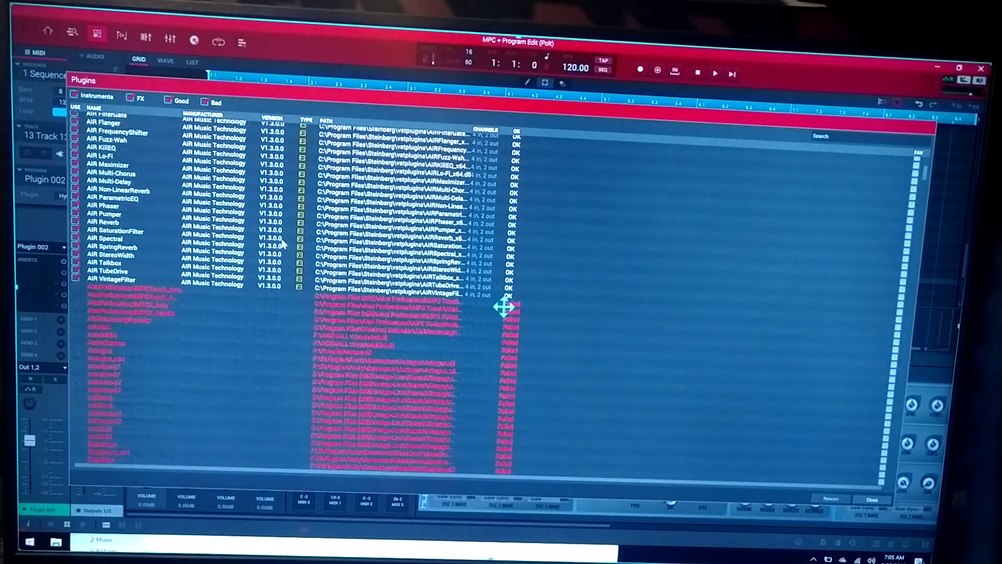
{"action": "scroll", "coordinate": [283, 231], "scroll_direction": "down", "scroll_amount": 10}
{"action": "scroll", "coordinate": [283, 243], "scroll_direction": "down", "scroll_amount": 5}
{"action": "scroll", "coordinate": [283, 244], "scroll_direction": "down", "scroll_amount": 5}
{"action": "scroll", "coordinate": [282, 245], "scroll_direction": "down", "scroll_amount": 5}
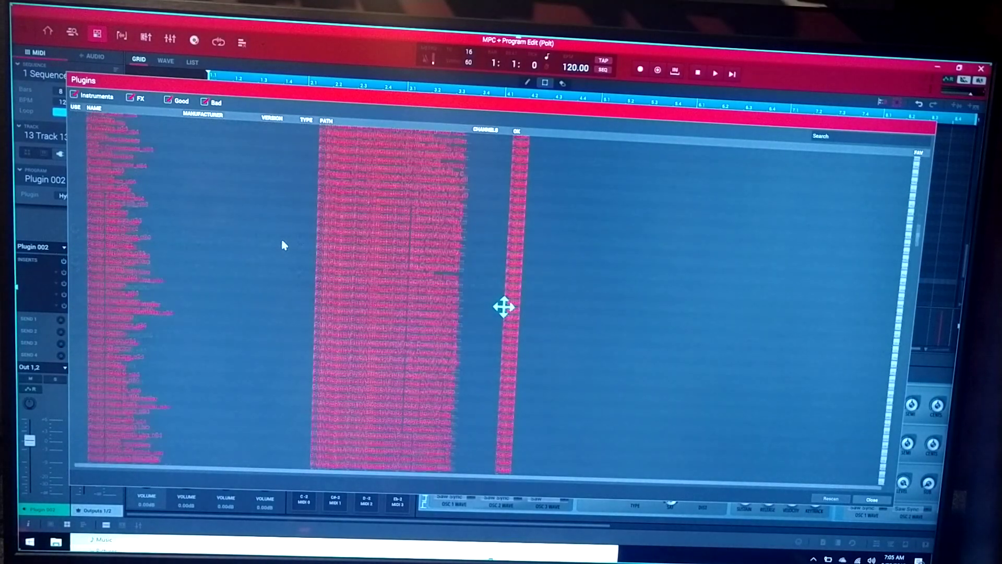
{"action": "scroll", "coordinate": [282, 245], "scroll_direction": "down", "scroll_amount": 5}
{"action": "scroll", "coordinate": [283, 244], "scroll_direction": "down", "scroll_amount": 3}
{"action": "scroll", "coordinate": [283, 245], "scroll_direction": "down", "scroll_amount": 5}
{"action": "scroll", "coordinate": [283, 244], "scroll_direction": "down", "scroll_amount": 5}
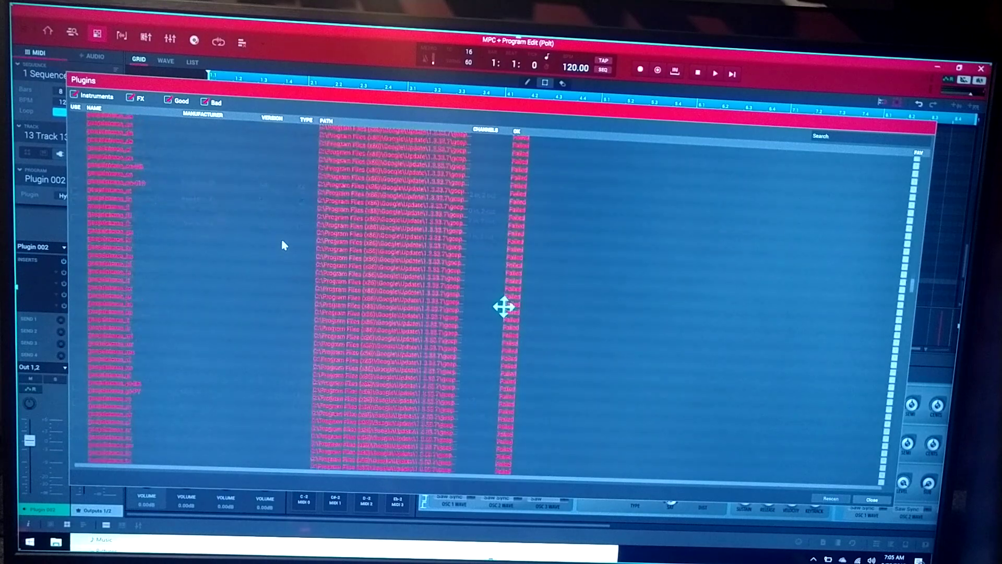
{"action": "scroll", "coordinate": [283, 244], "scroll_direction": "down", "scroll_amount": 5}
{"action": "scroll", "coordinate": [283, 245], "scroll_direction": "down", "scroll_amount": 5}
{"action": "scroll", "coordinate": [252, 200], "scroll_direction": "up", "scroll_amount": 1}
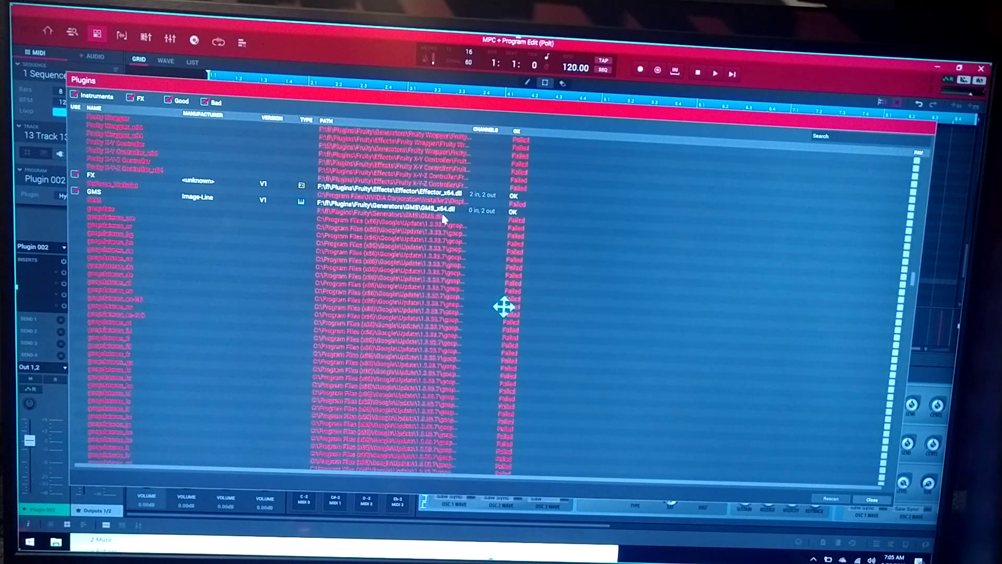
{"action": "scroll", "coordinate": [443, 220], "scroll_direction": "down", "scroll_amount": 5}
{"action": "scroll", "coordinate": [443, 220], "scroll_direction": "down", "scroll_amount": 5}
{"action": "scroll", "coordinate": [443, 220], "scroll_direction": "down", "scroll_amount": 5}
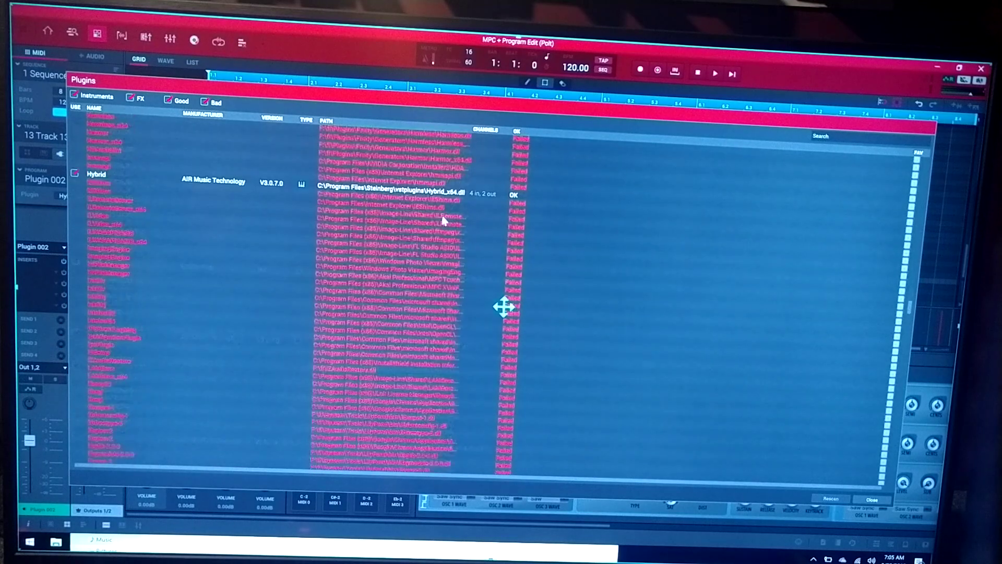
{"action": "scroll", "coordinate": [443, 220], "scroll_direction": "up", "scroll_amount": 5}
{"action": "scroll", "coordinate": [443, 220], "scroll_direction": "up", "scroll_amount": 5}
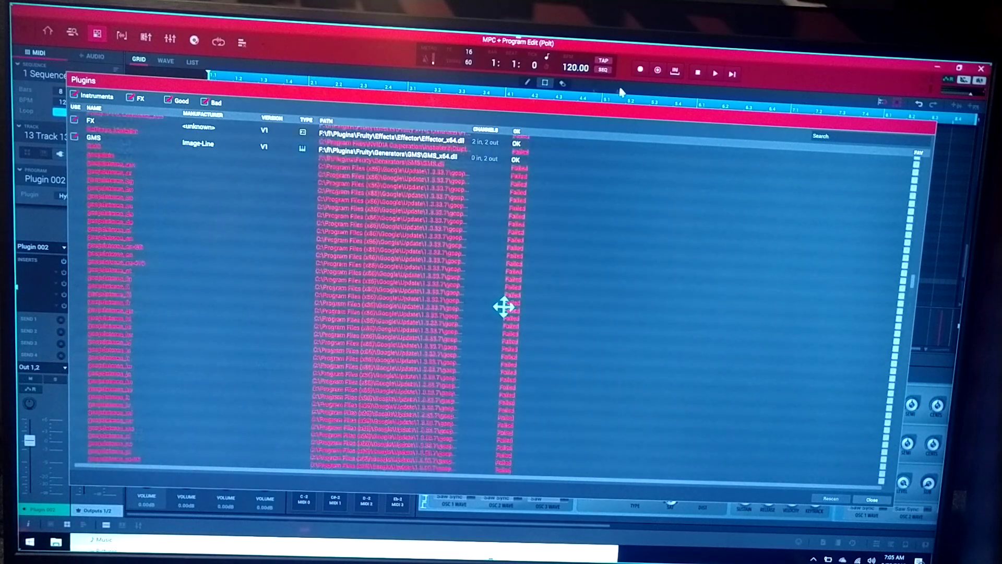
{"action": "left_click", "coordinate": [872, 500]}
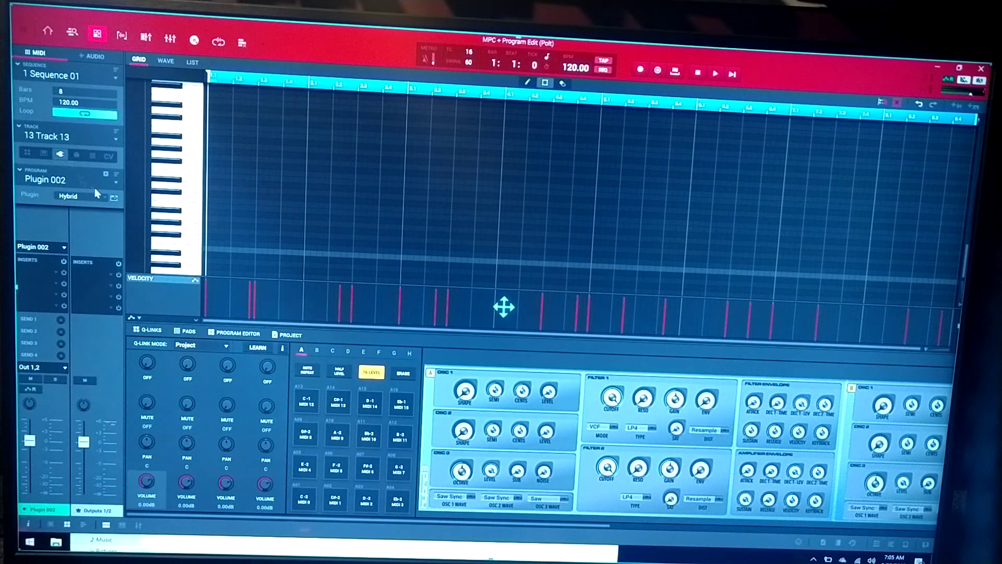
Step: Reopen Plugin 002's plugin browser and collapse the VST group
{"action": "left_click", "coordinate": [107, 202]}
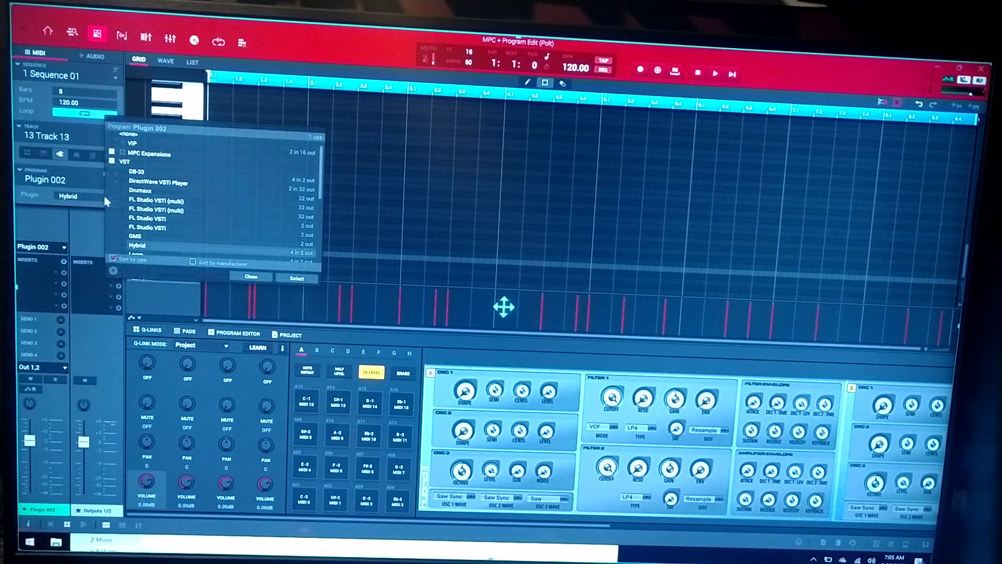
{"action": "left_click", "coordinate": [113, 165]}
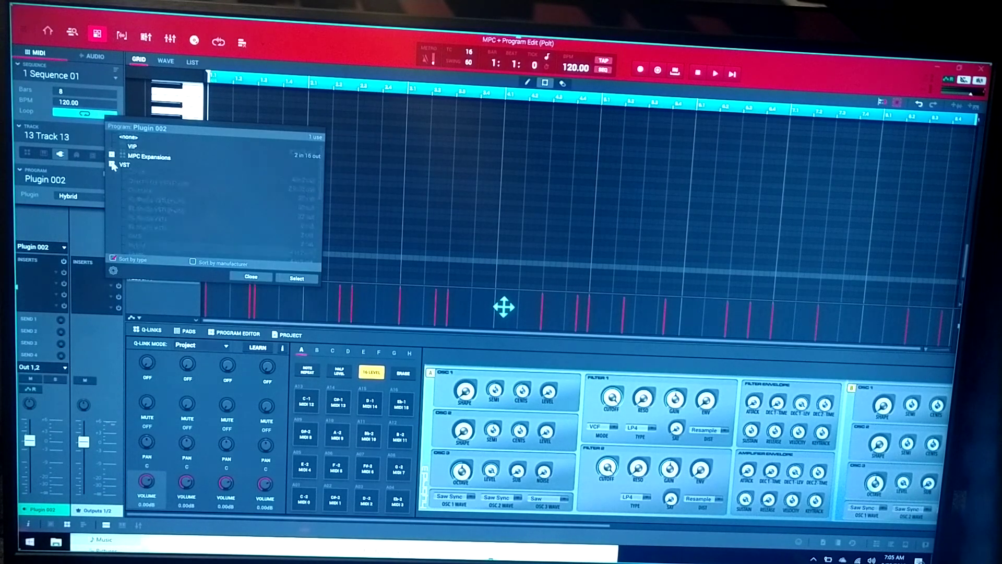